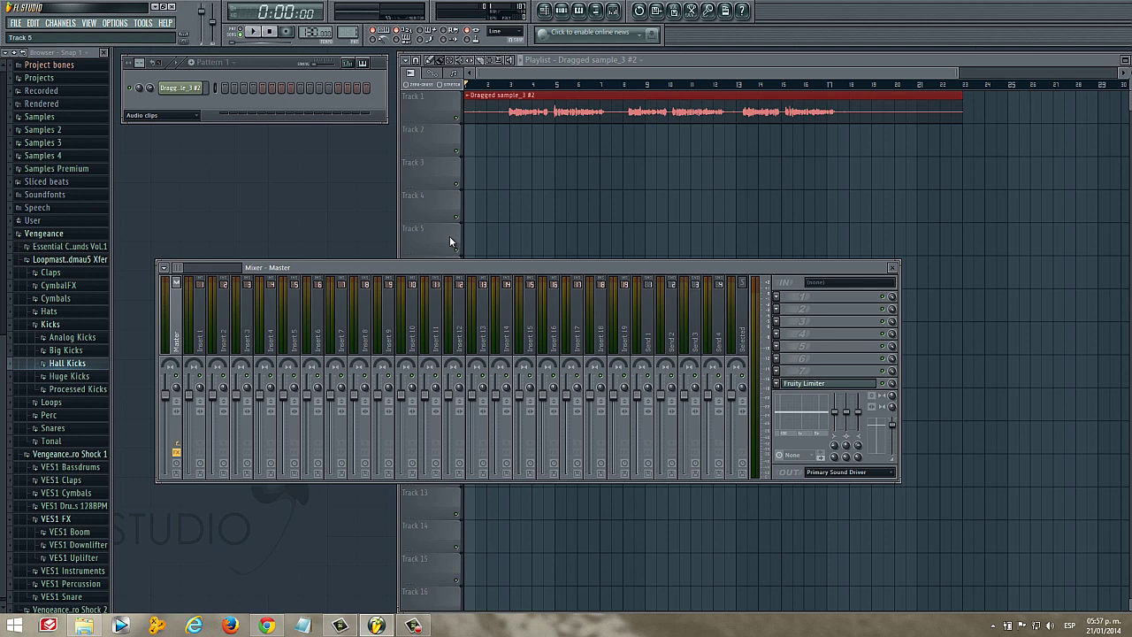
# Fit the playlist window to the workspace and play the Dragged sample_3 #2 clip through its first vocal phrases.
pyautogui.moveTo(962, 71); pyautogui.dragTo(943, 71)
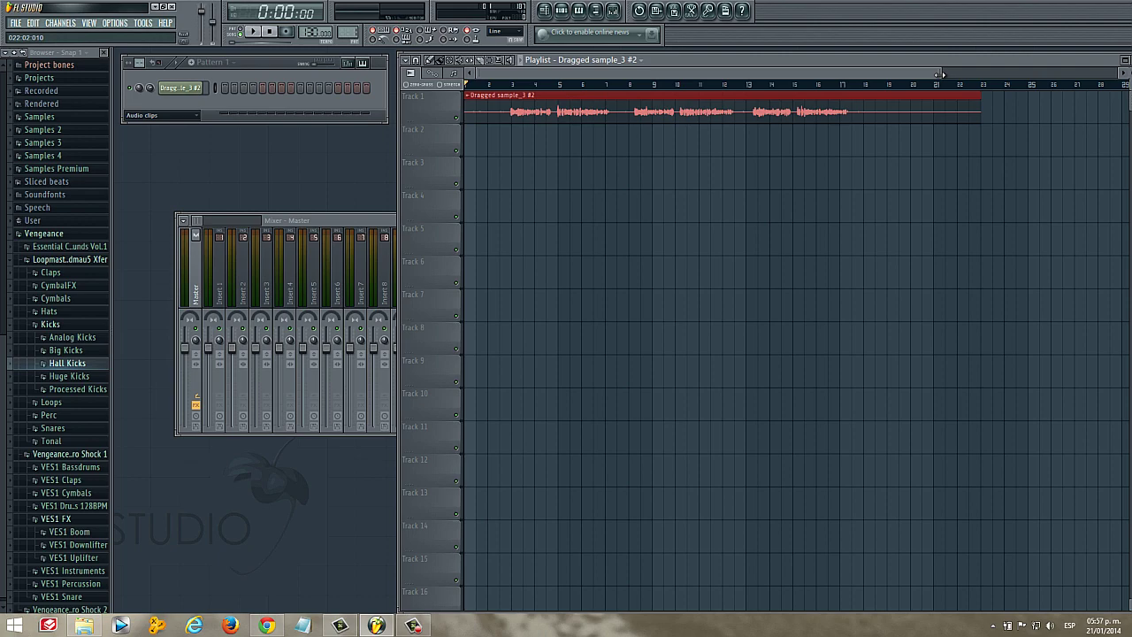
pyautogui.moveTo(942, 70); pyautogui.dragTo(783, 61)
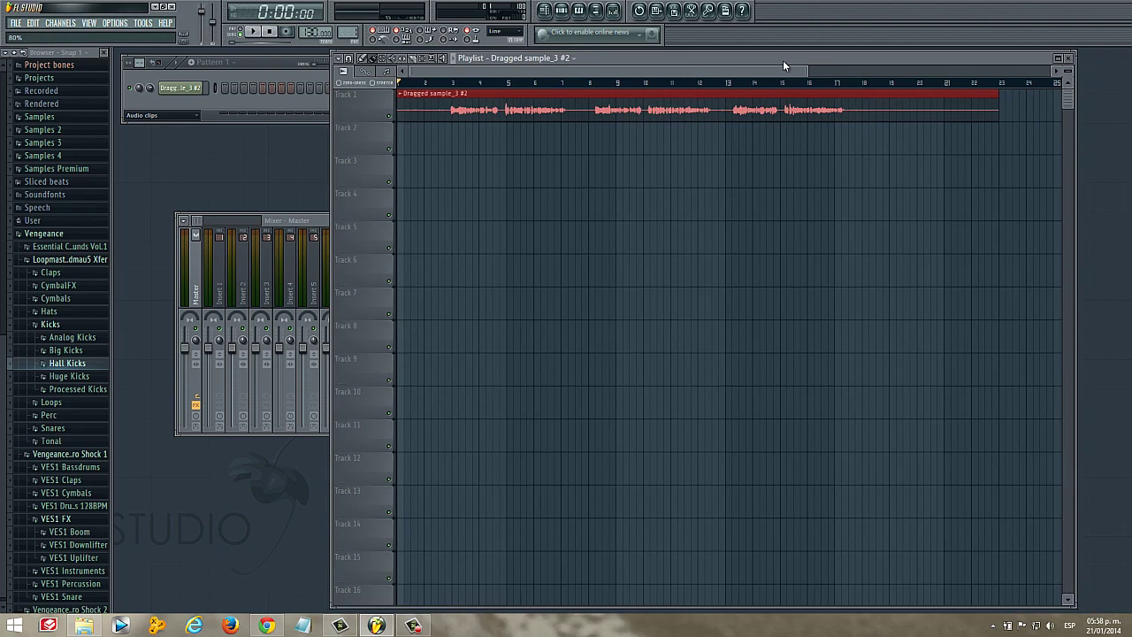
pyautogui.click(254, 32)
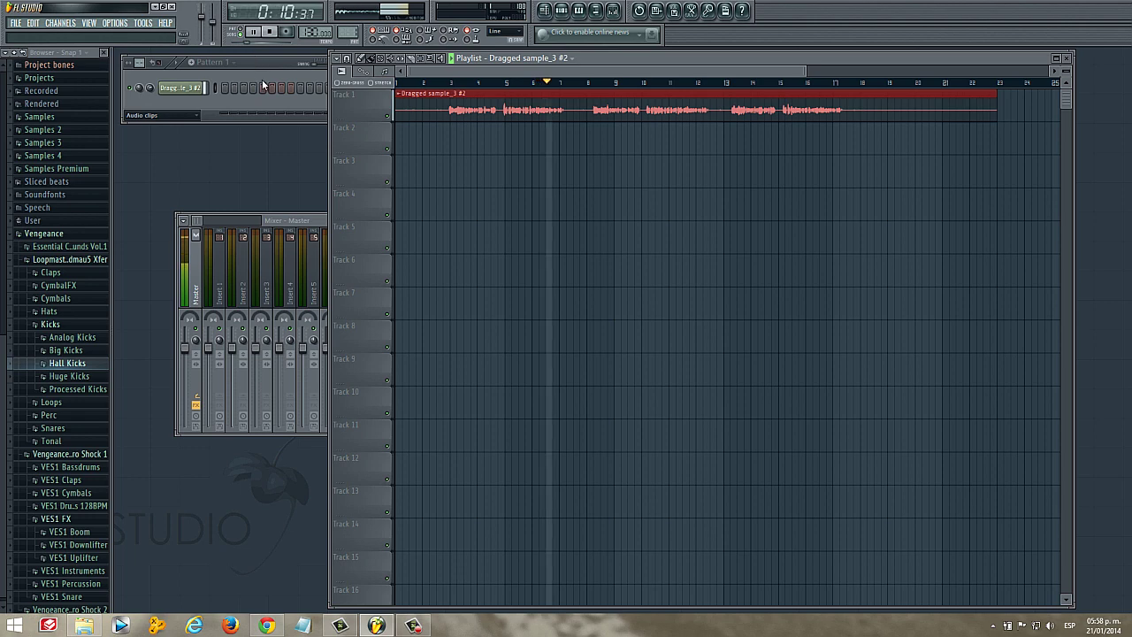
pyautogui.click(253, 33)
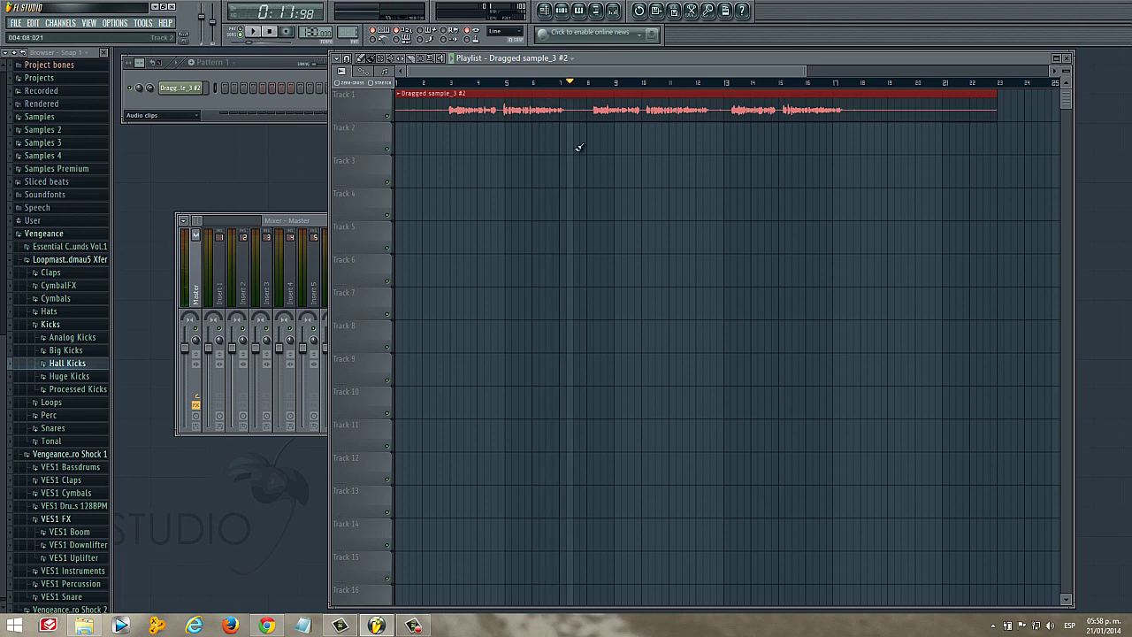
# Replay the opening of the Dragged sample_3 #2 clip from bar 1 to listen for background noise.
pyautogui.scroll(2, 531, 124)
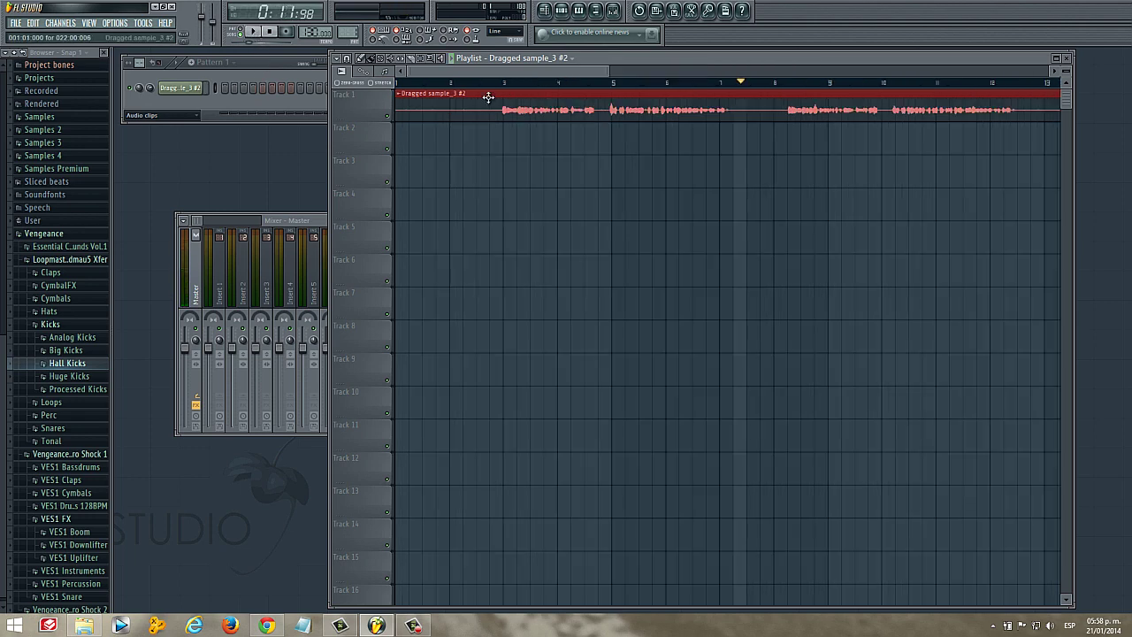
pyautogui.click(400, 84)
pyautogui.press('space')
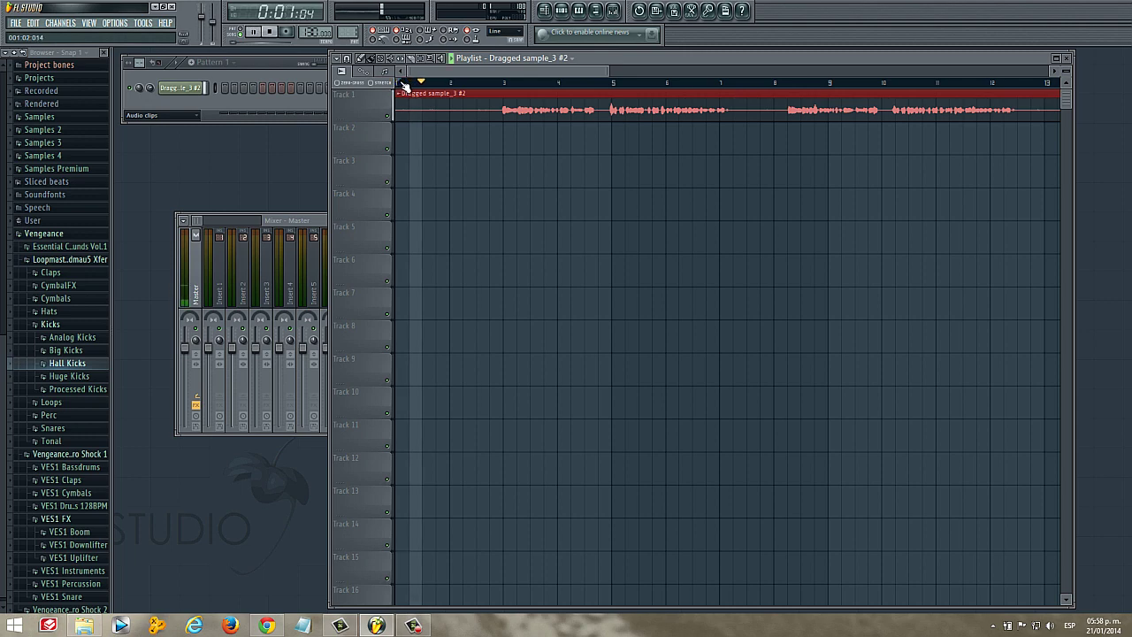
pyautogui.press('space')
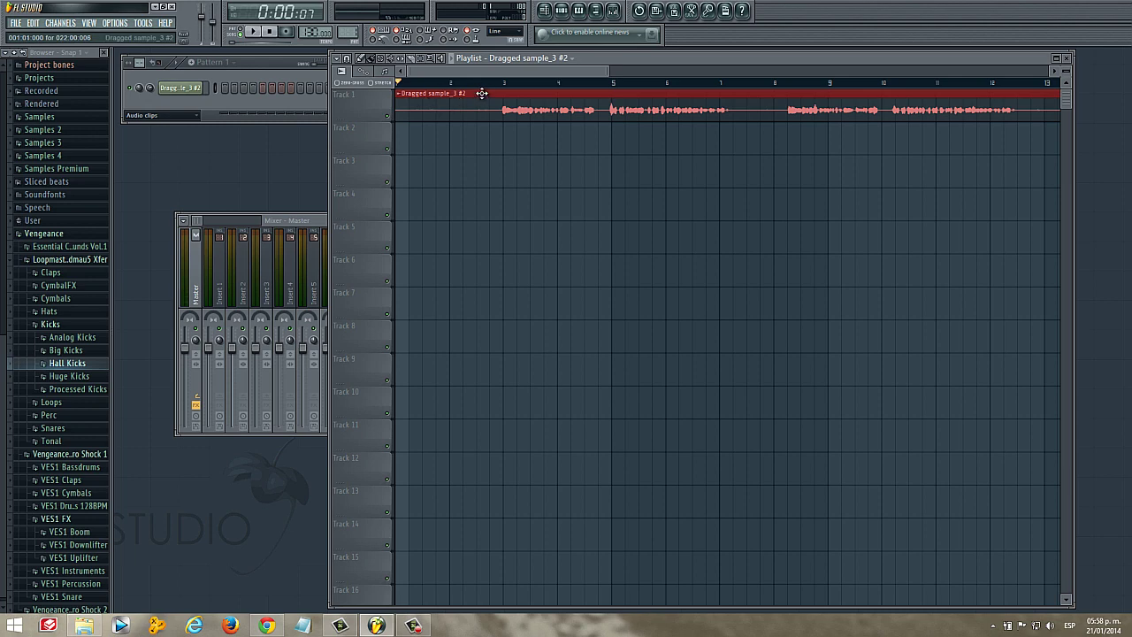
# Enlarge Track 1 to show its waveform in detail and play the quiet passage before the first vocals.
pyautogui.scroll(6, 481, 93)
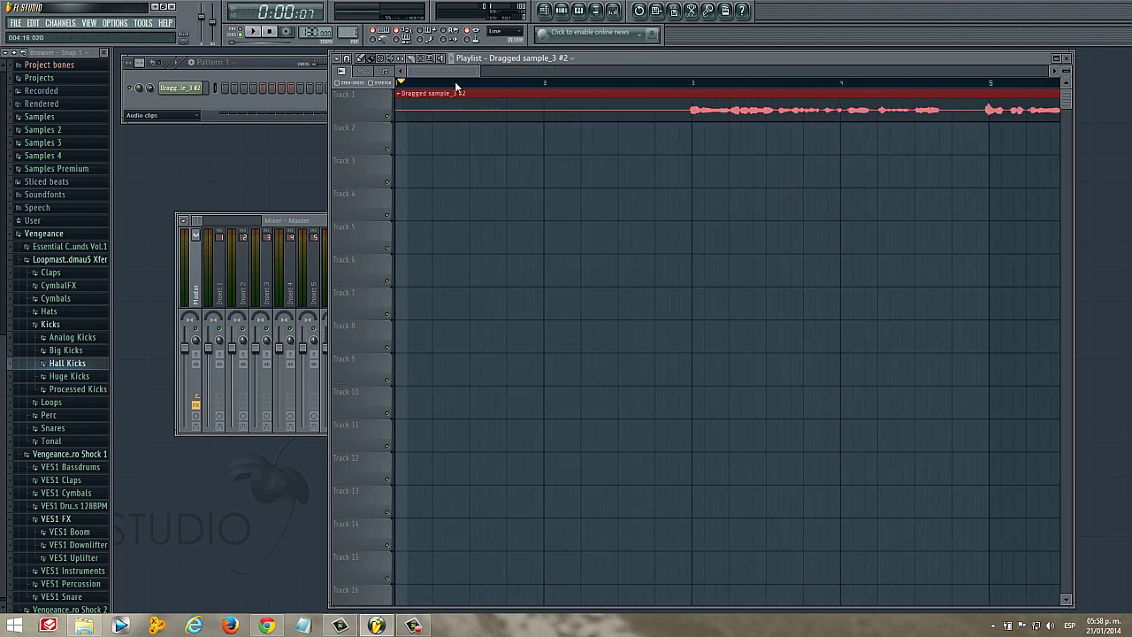
pyautogui.moveTo(389, 119); pyautogui.dragTo(369, 400)
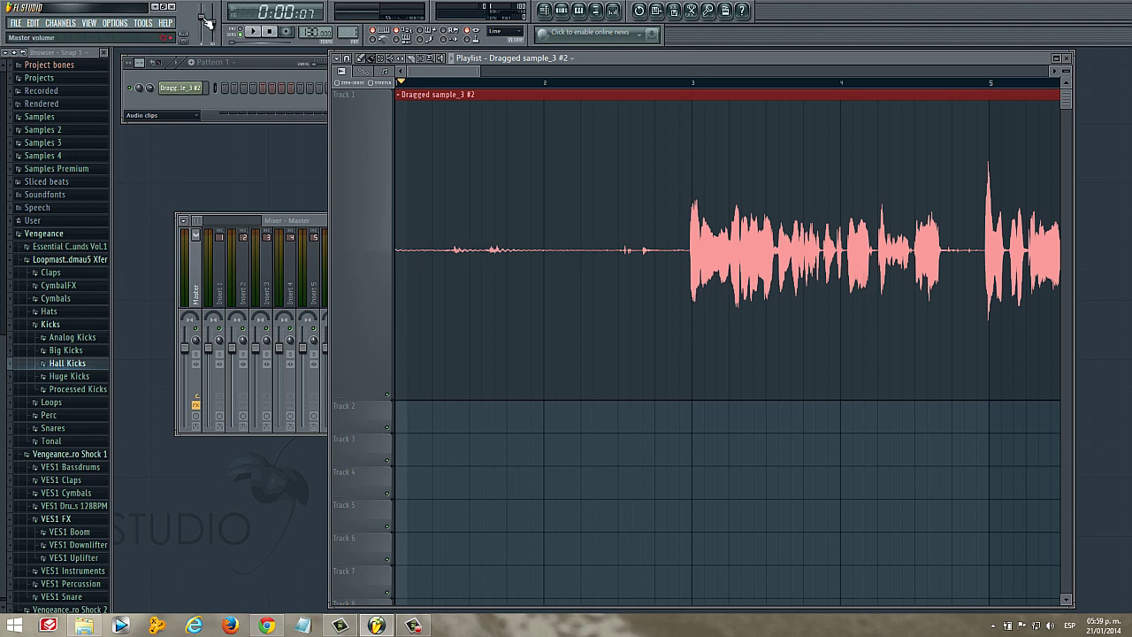
pyautogui.rightClick(206, 21)
pyautogui.click(211, 20)
pyautogui.click(254, 33)
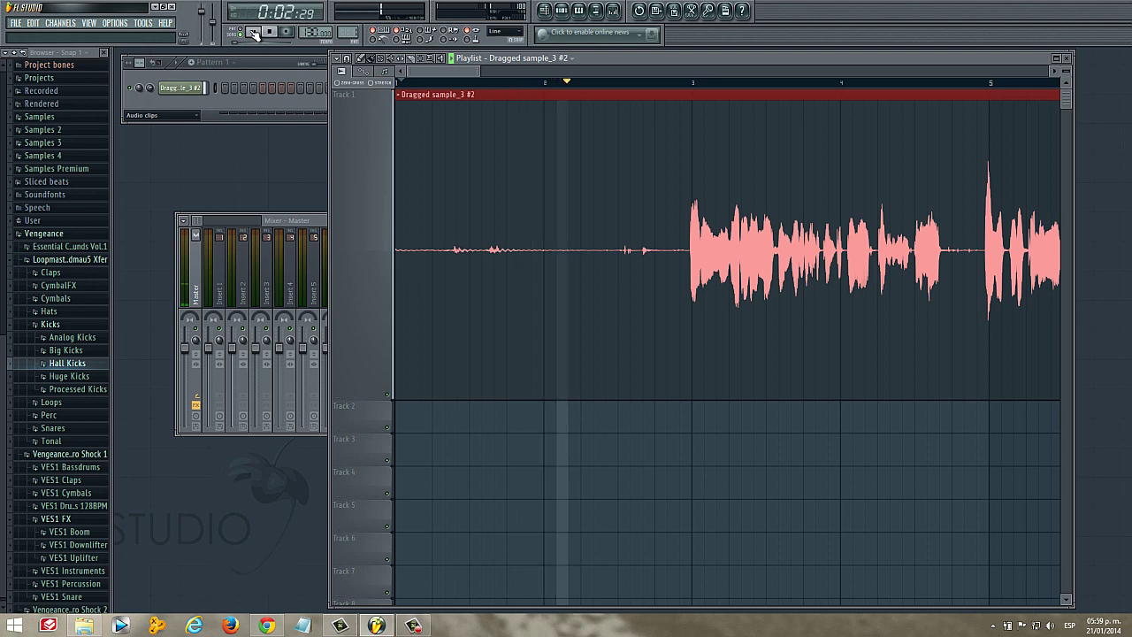
pyautogui.click(254, 33)
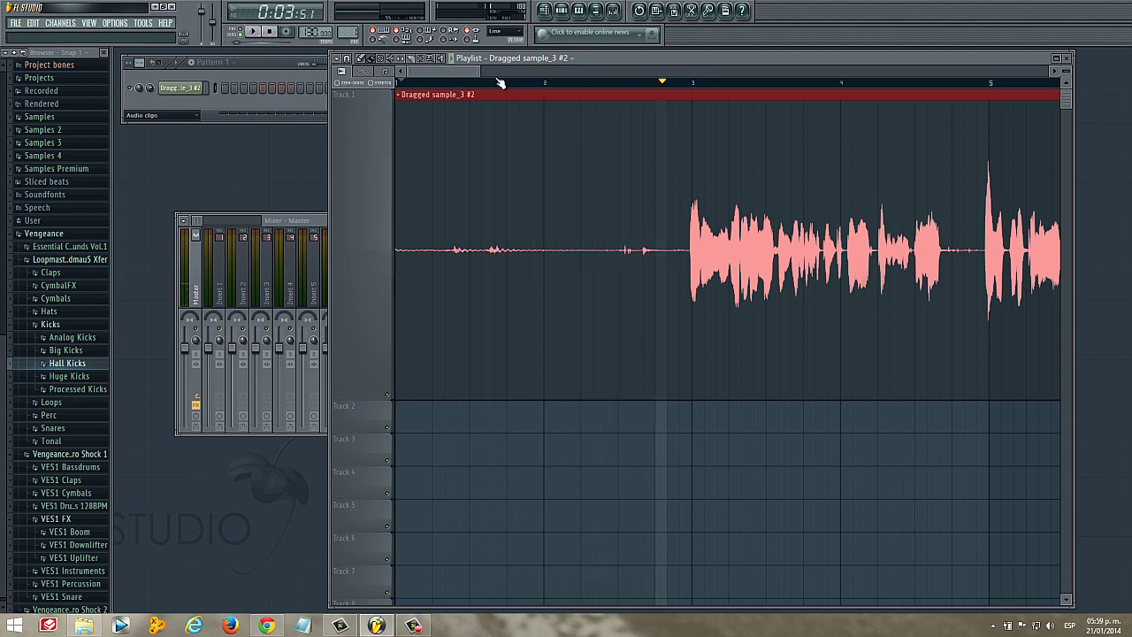
# Open the Dragged sample_3 audio clip for editing in Edison from its channel settings.
pyautogui.keyDown('ctrl'); pyautogui.scroll(-2, 424, 159); pyautogui.keyUp('ctrl')
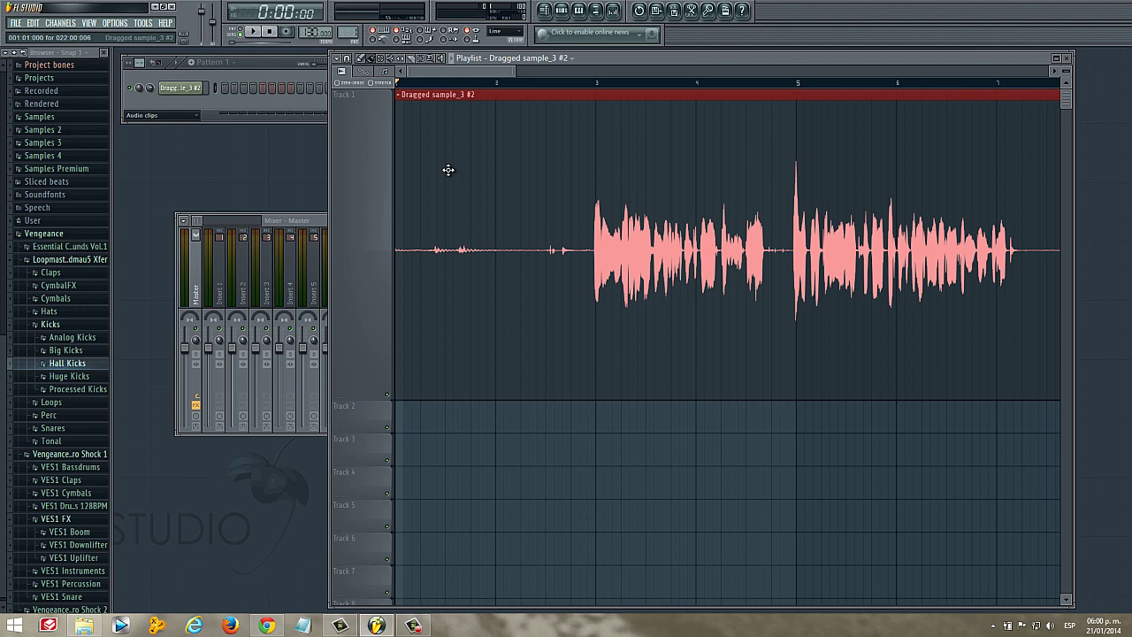
pyautogui.doubleClick(452, 174)
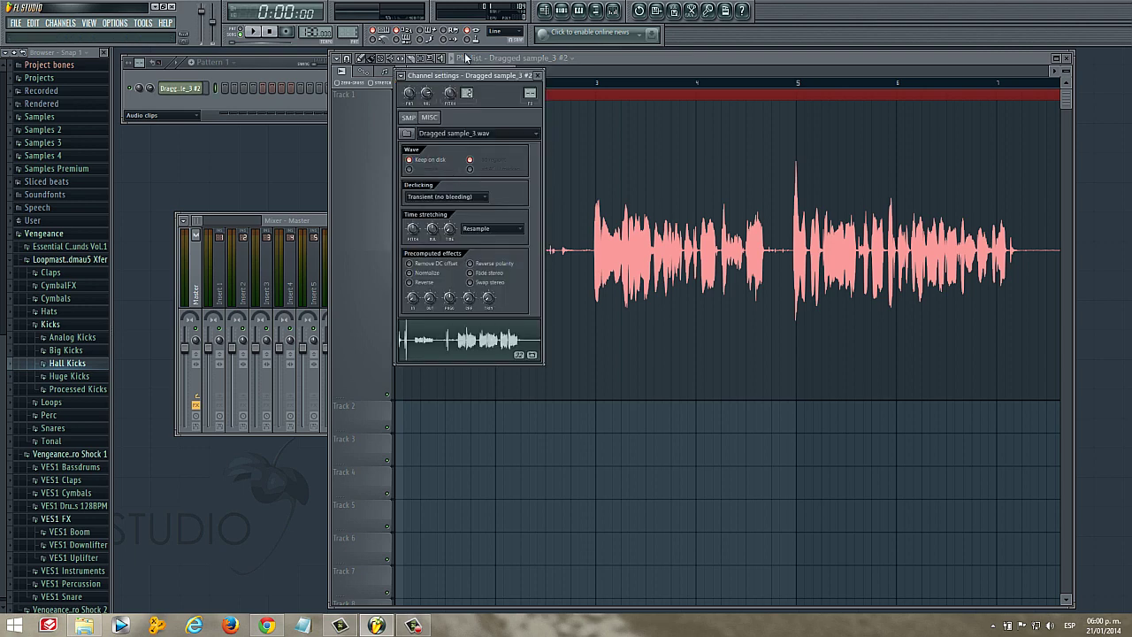
pyautogui.moveTo(466, 78); pyautogui.dragTo(485, 78)
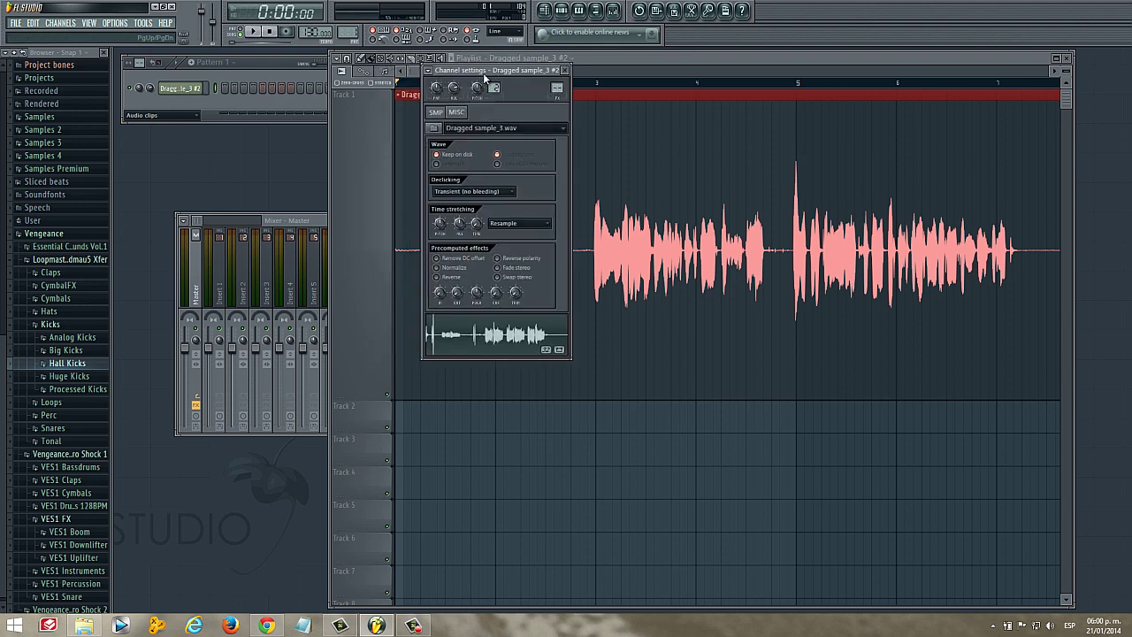
pyautogui.rightClick(458, 328)
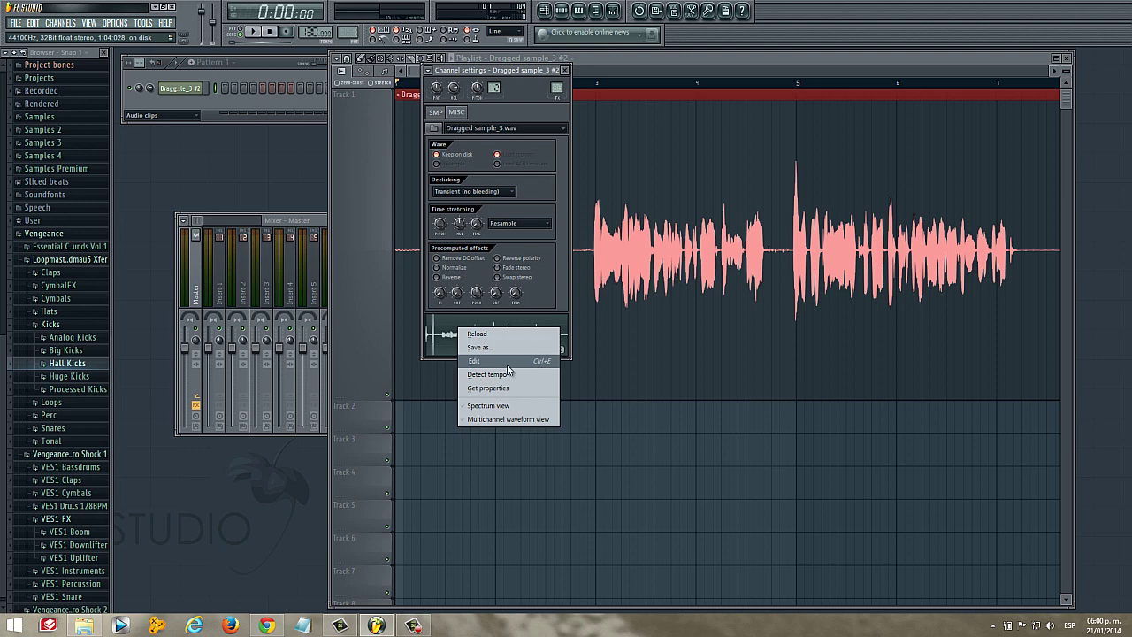
pyautogui.click(509, 371)
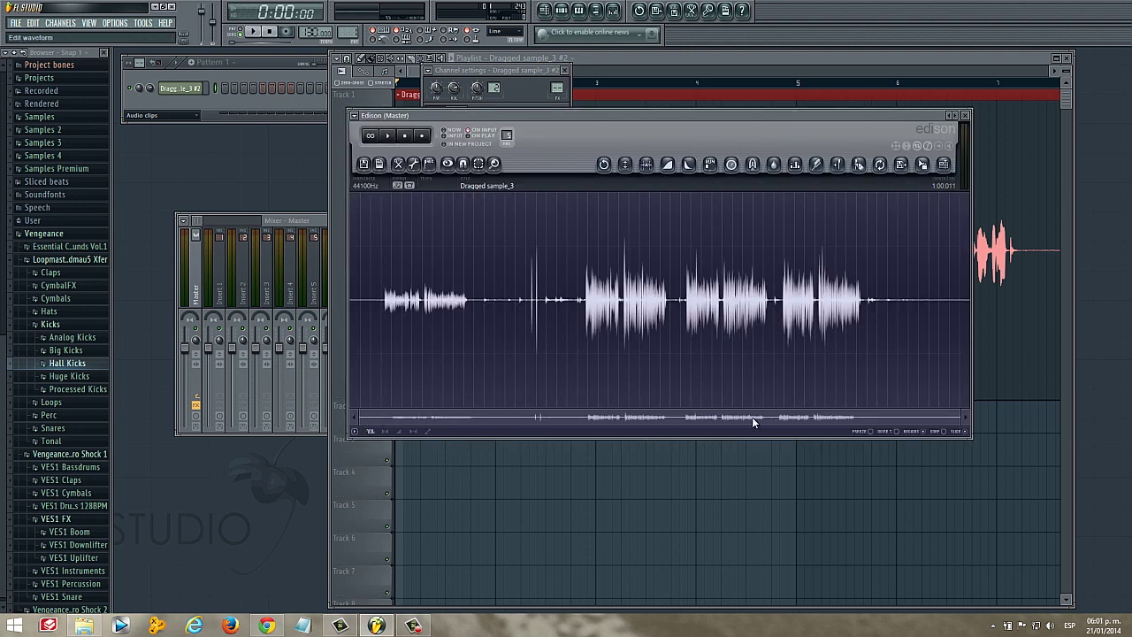
# Enlarge the Edison window, select the silent opening from 0.000 to about 3.016, and play that selection.
pyautogui.moveTo(945, 423); pyautogui.dragTo(429, 413)
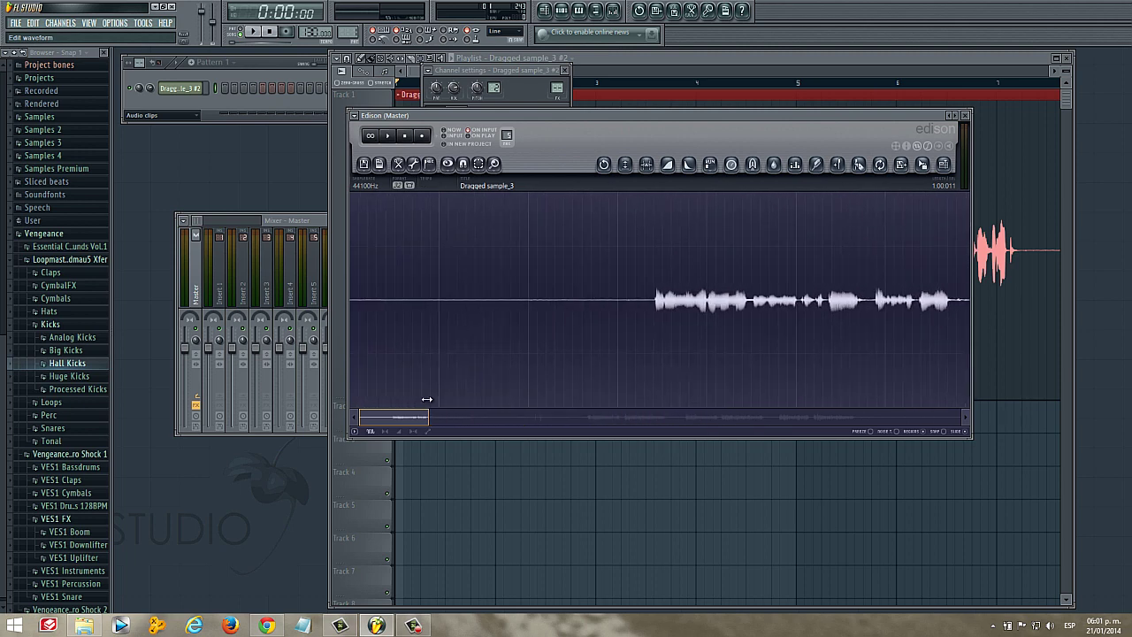
pyautogui.moveTo(971, 436); pyautogui.dragTo(1000, 531)
pyautogui.moveTo(631, 451); pyautogui.dragTo(249, 89)
pyautogui.press('space')
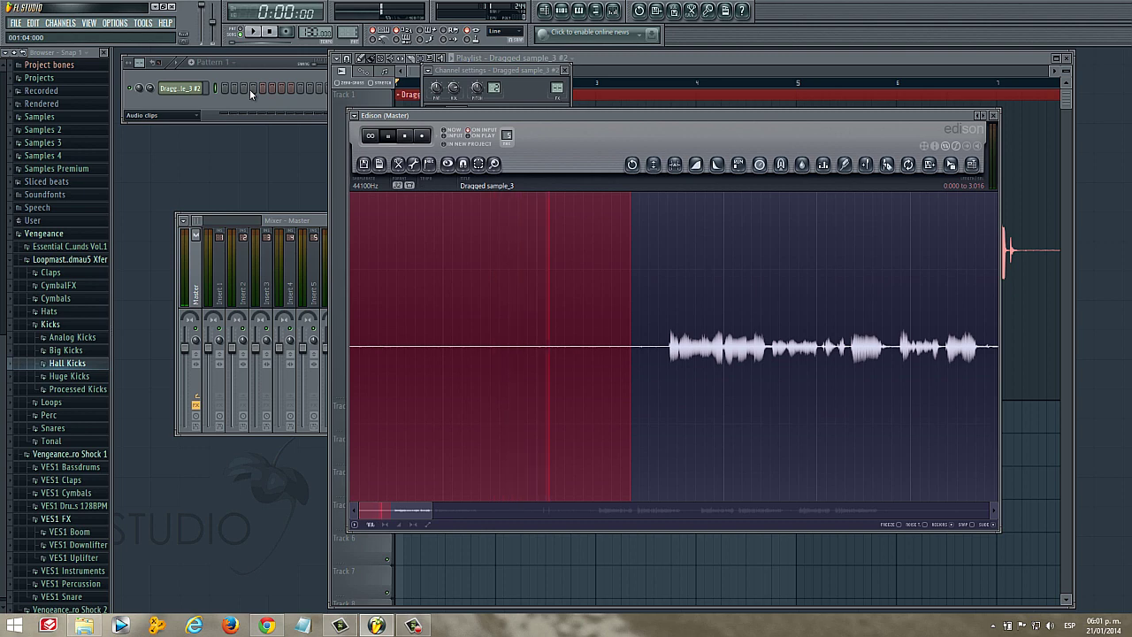
pyautogui.press('space')
pyautogui.scroll(-1, 485, 310)
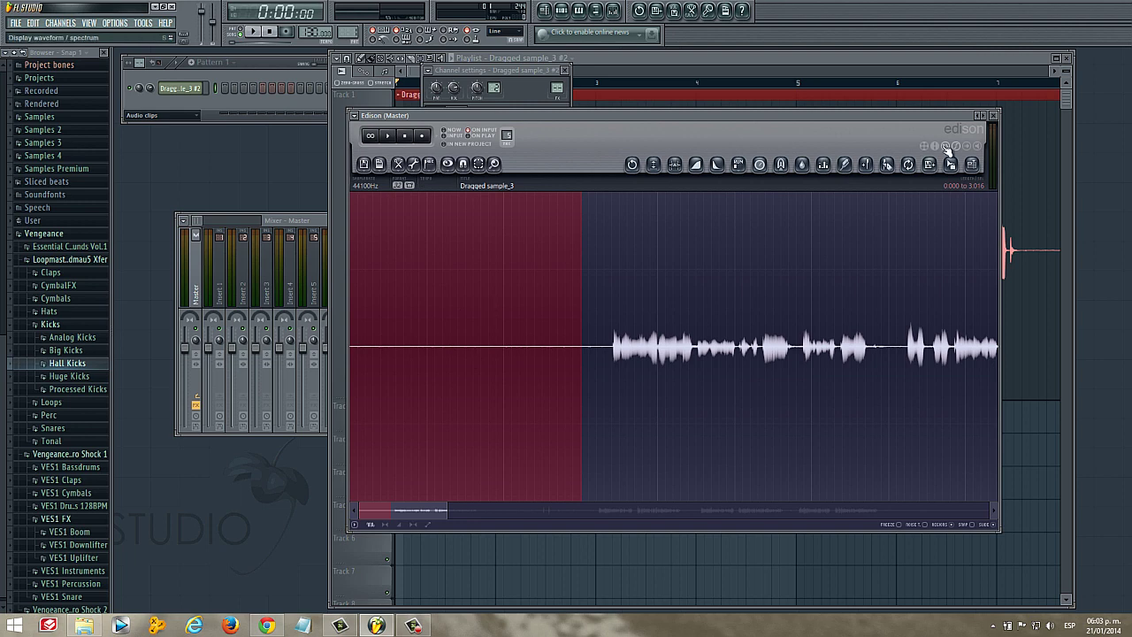
# Display the sample as a spectrum and acquire the noise profile from the selected silent opening.
pyautogui.click(951, 150)
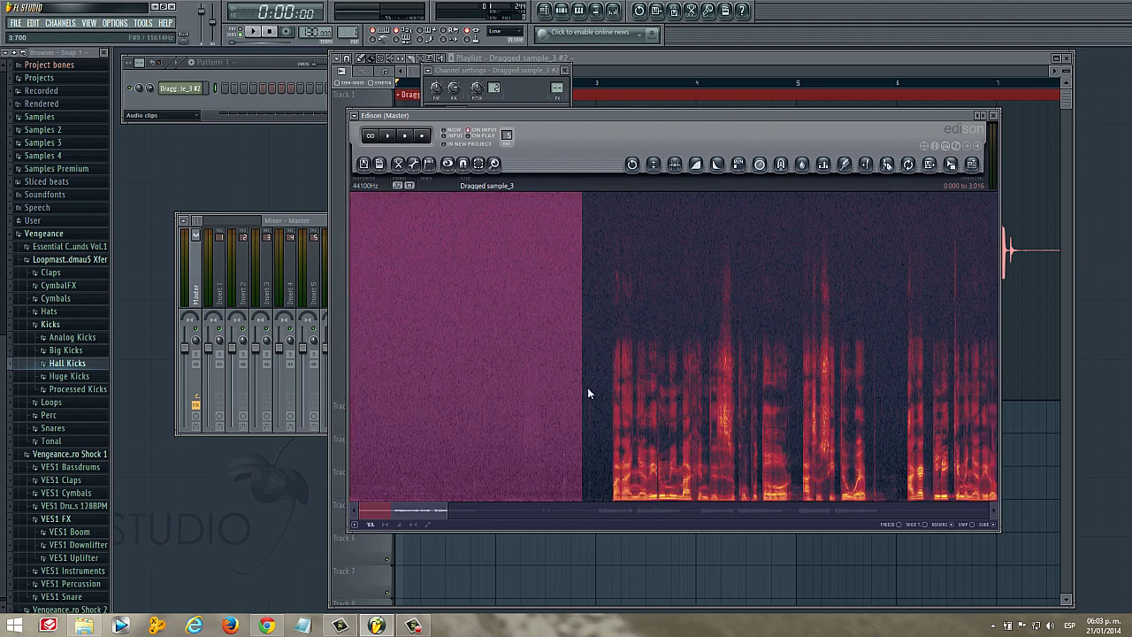
pyautogui.moveTo(444, 510); pyautogui.dragTo(988, 516)
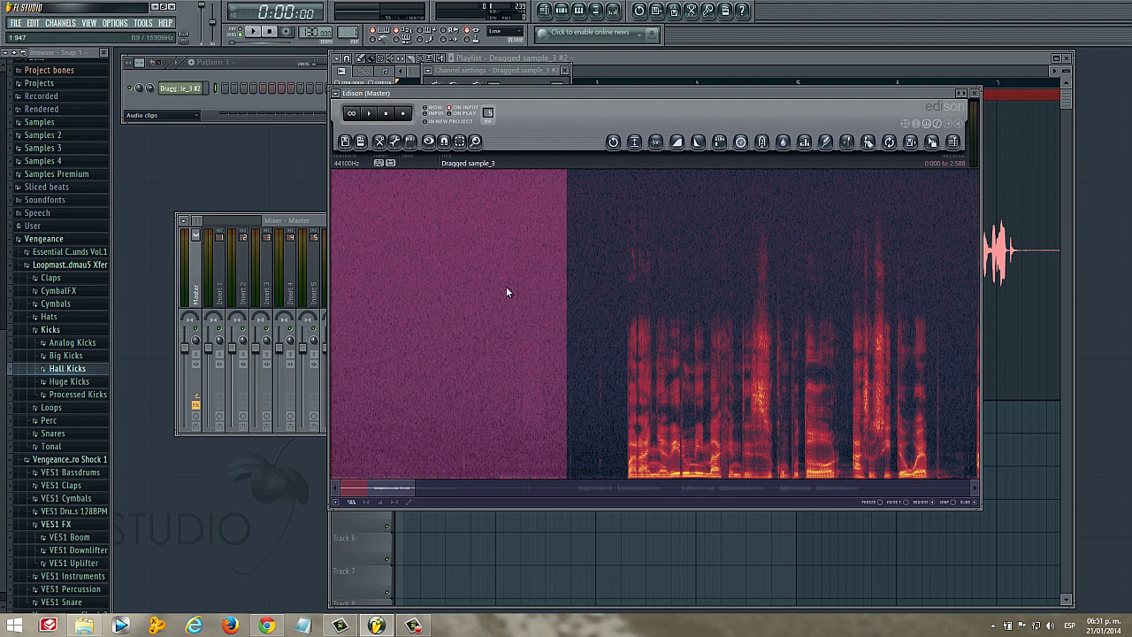
pyautogui.rightClick(827, 142)
# Clear the selection so the whole sample is processed, and open the Clean up (denoise) tool.
pyautogui.moveTo(575, 293); pyautogui.dragTo(324, 328)
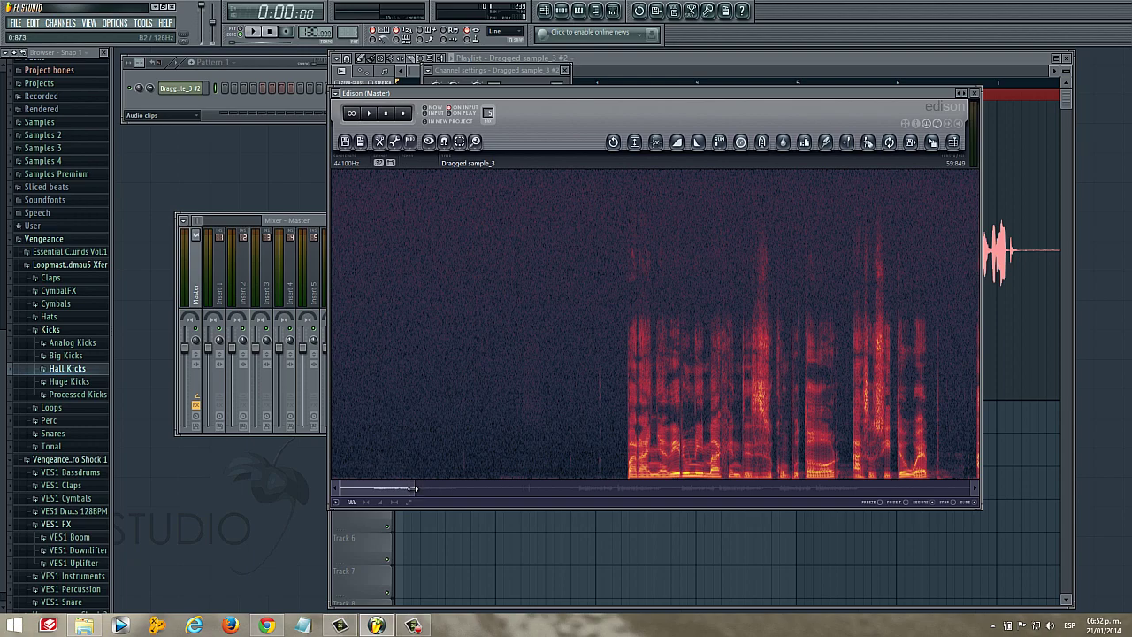
pyautogui.moveTo(410, 487); pyautogui.dragTo(642, 488)
pyautogui.moveTo(717, 510); pyautogui.dragTo(969, 506)
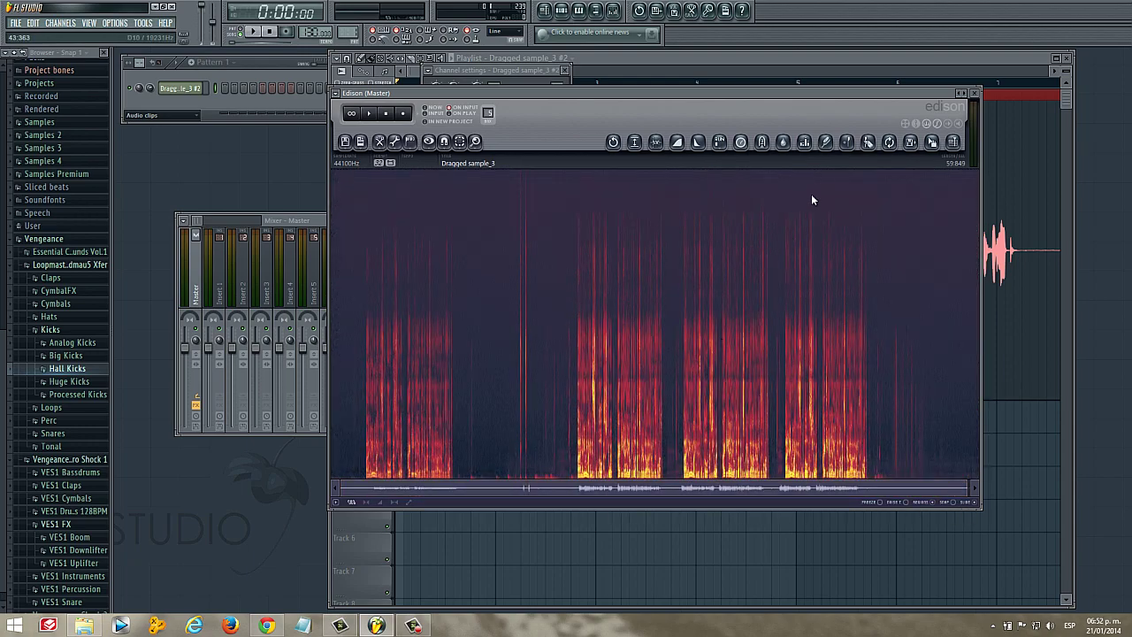
pyautogui.click(826, 143)
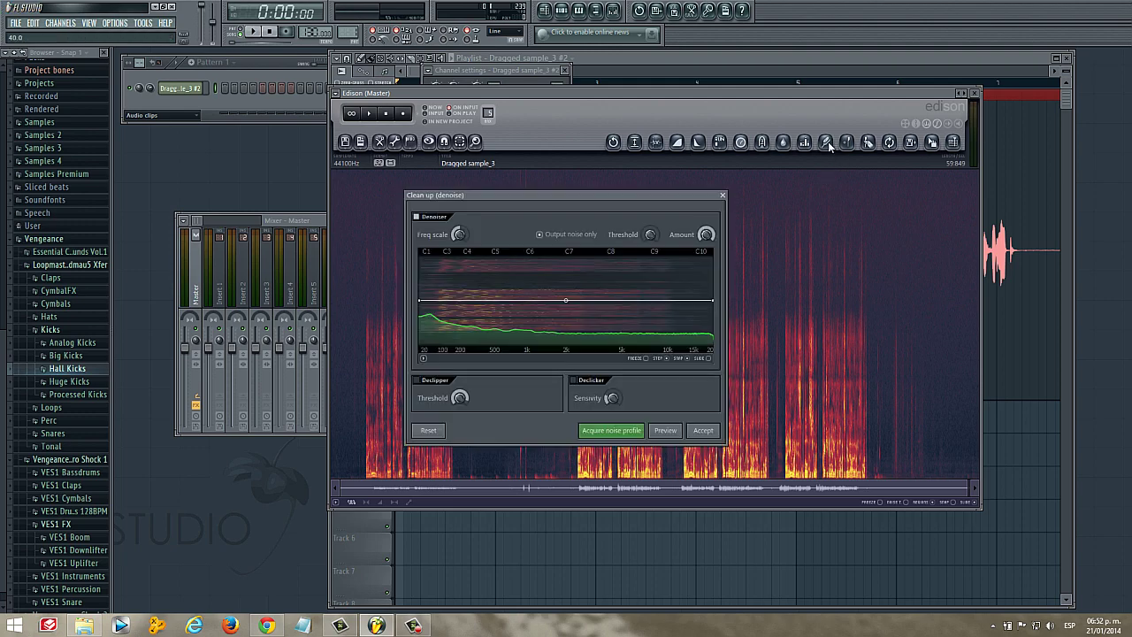
pyautogui.moveTo(496, 203); pyautogui.dragTo(573, 174)
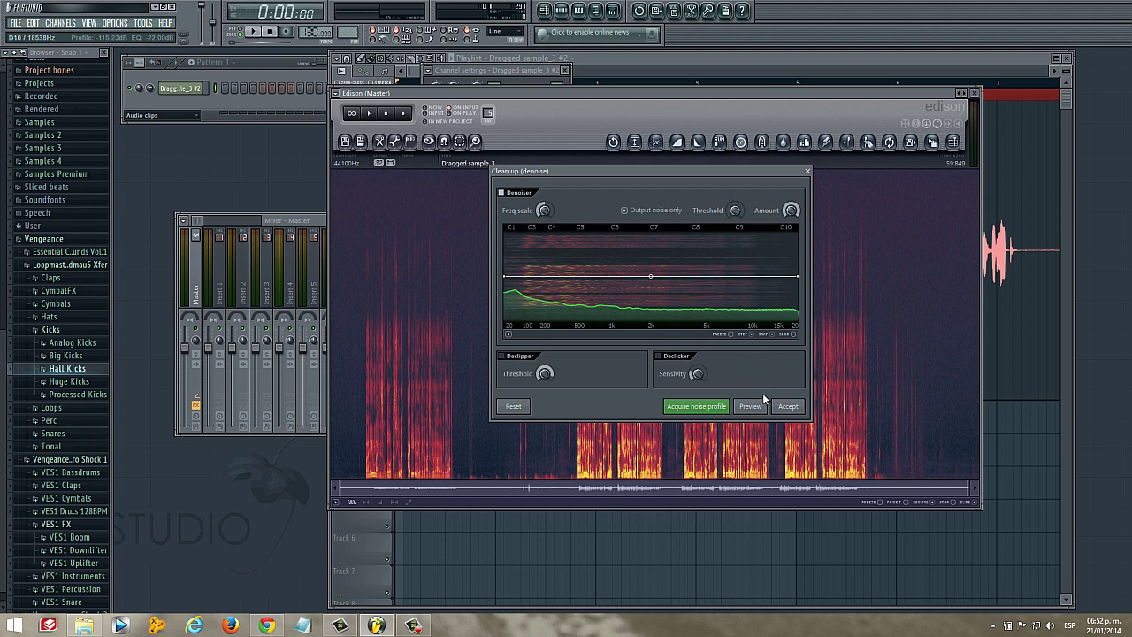
# Lower the denoiser's Amount for a gentler noise reduction.
pyautogui.moveTo(792, 215); pyautogui.dragTo(792, 239)
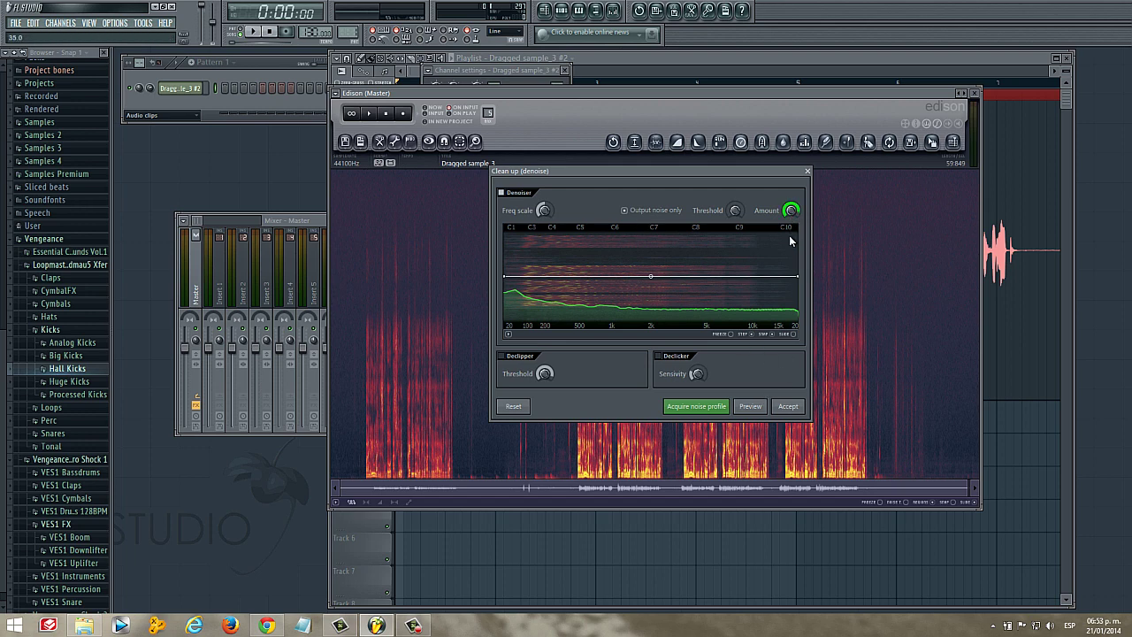
pyautogui.moveTo(794, 292); pyautogui.dragTo(802, 320)
pyautogui.moveTo(797, 211)
pyautogui.mouseDown()
pyautogui.moveTo(794, 264)
pyautogui.moveTo(797, 210)
pyautogui.mouseUp()
pyautogui.moveTo(793, 212); pyautogui.dragTo(769, 311)
pyautogui.moveTo(765, 318); pyautogui.dragTo(765, 320)
# Toggle the Output noise only option, restore it, and apply the denoising to the whole sample.
pyautogui.click(629, 220)
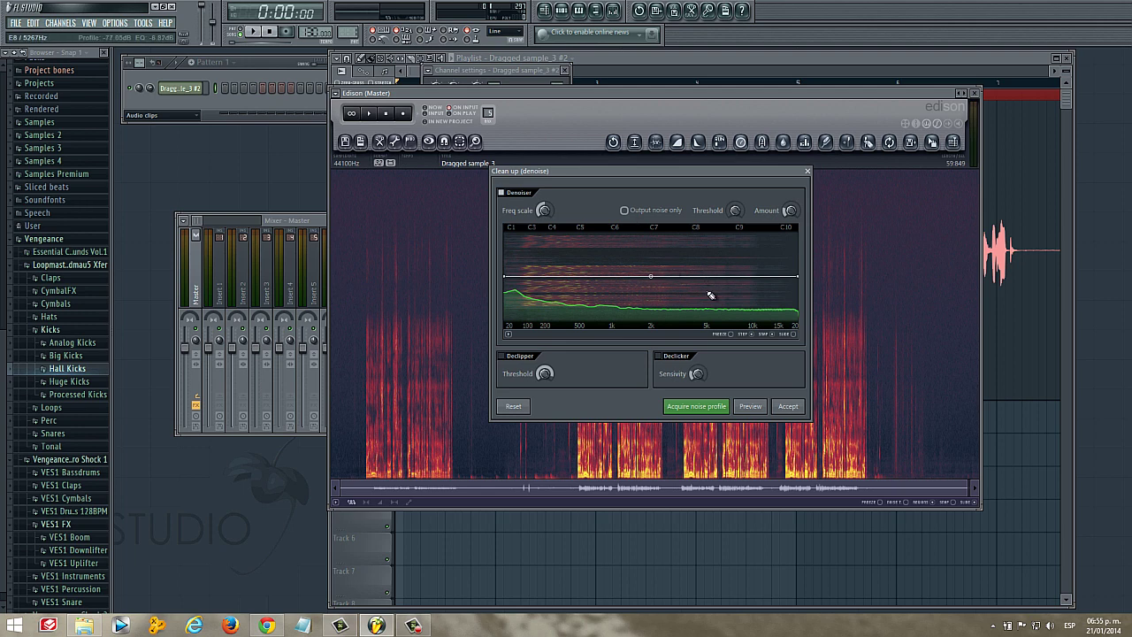
pyautogui.click(628, 212)
pyautogui.click(787, 407)
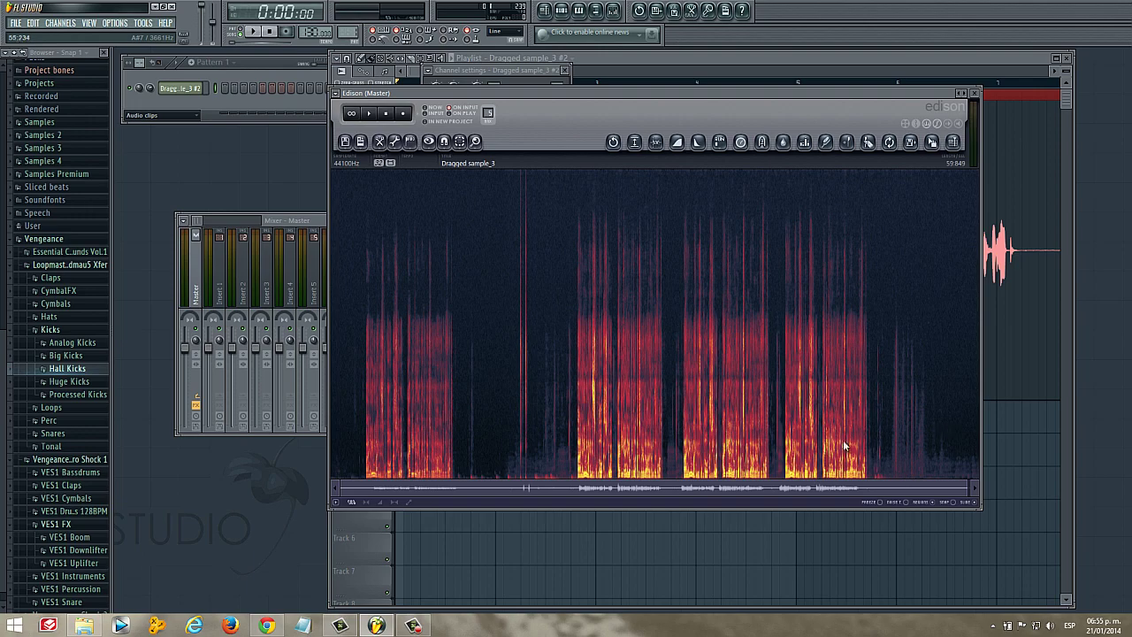
# Play the cleaned sample from its start and examine the spectrum across the full recording.
pyautogui.moveTo(964, 492); pyautogui.dragTo(694, 492)
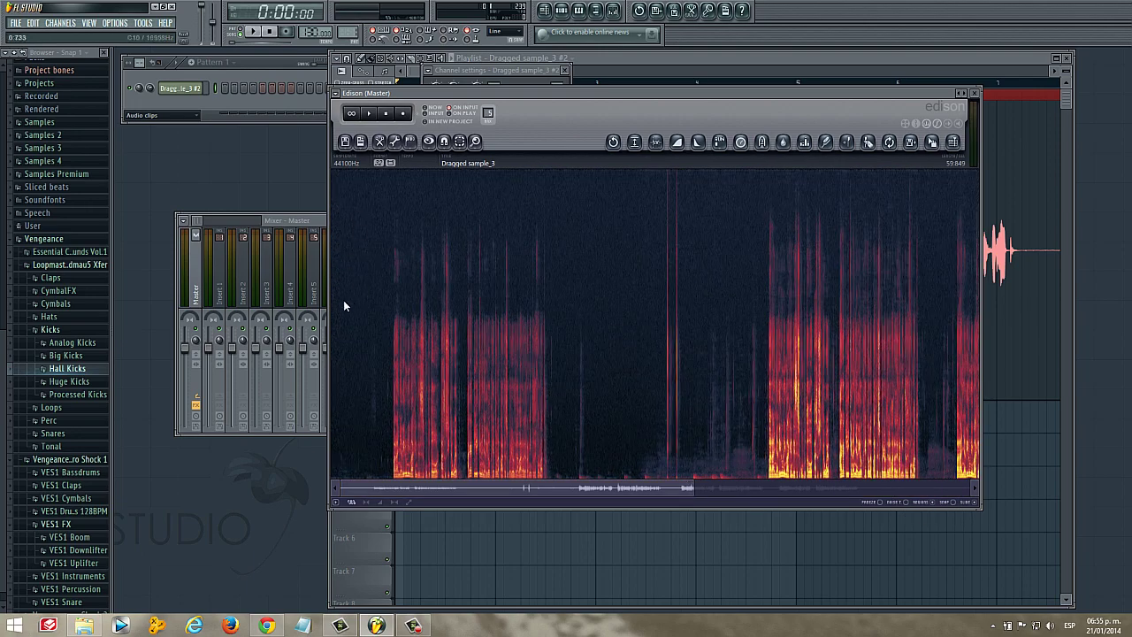
pyautogui.click(372, 114)
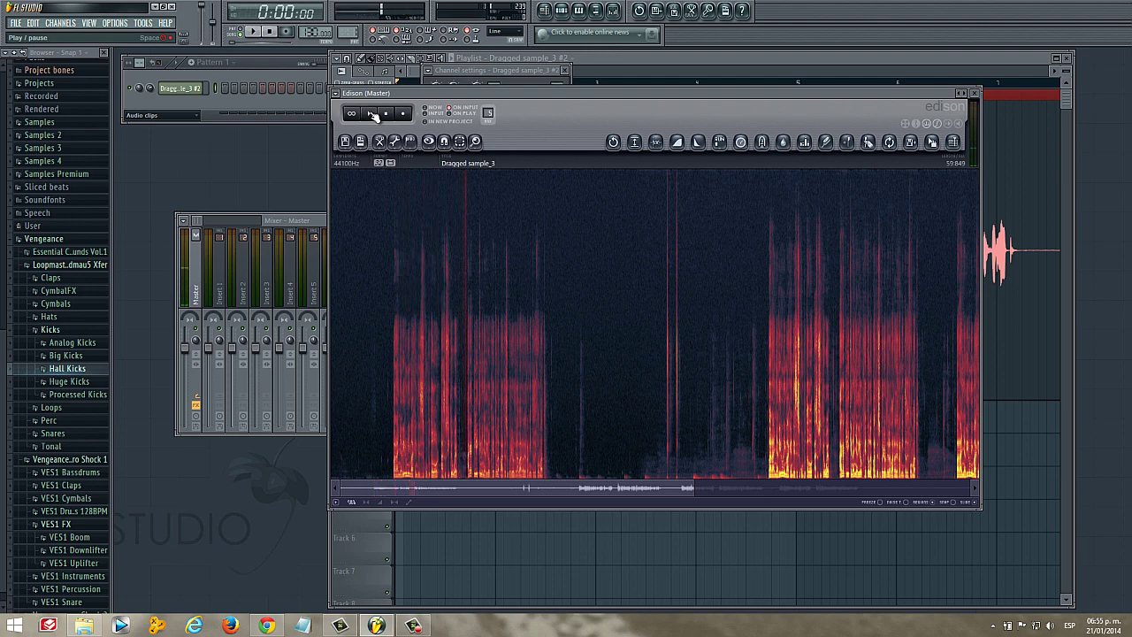
pyautogui.scroll(2, 502, 346)
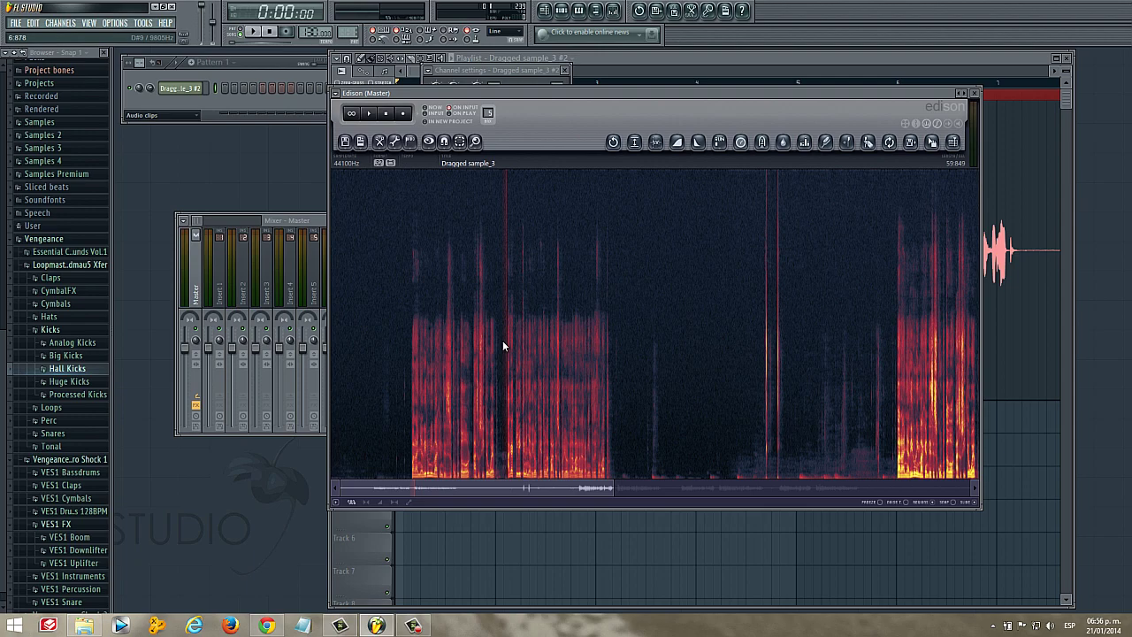
pyautogui.moveTo(613, 489); pyautogui.dragTo(973, 492)
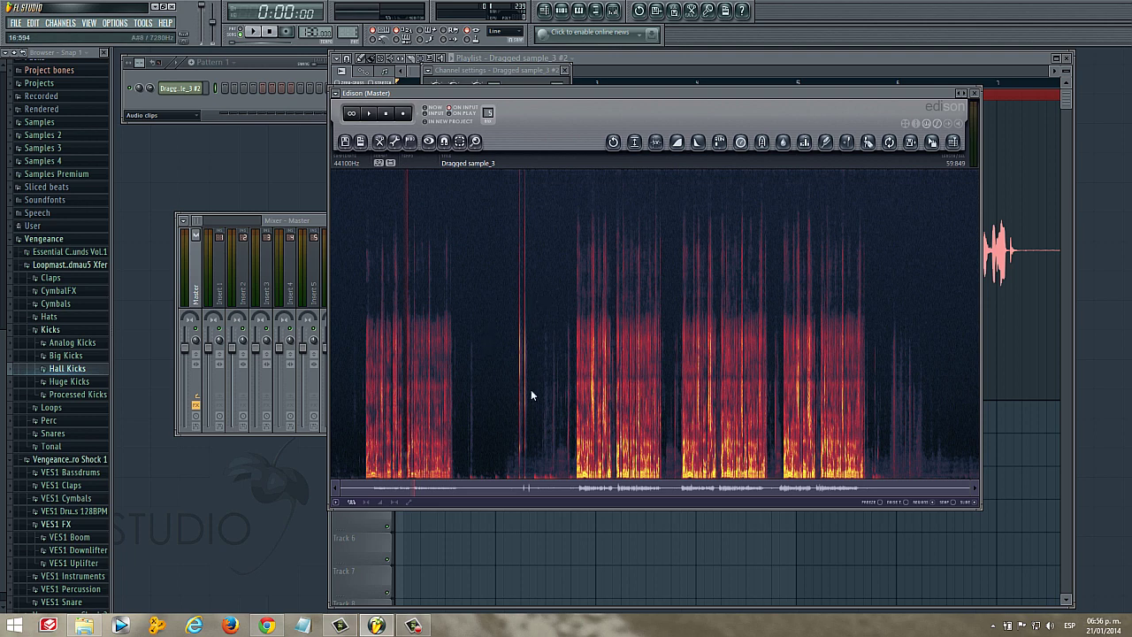